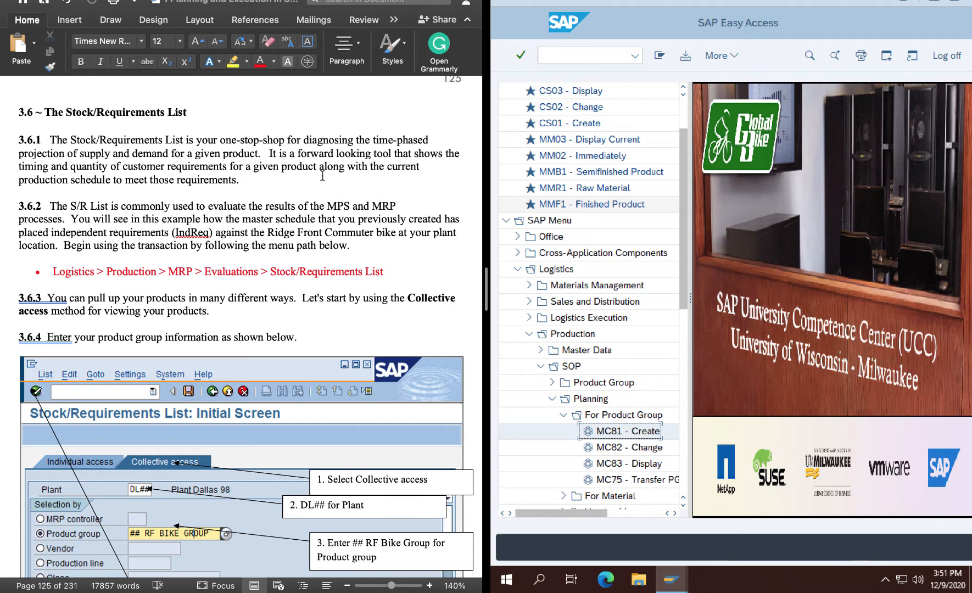
Locate the Stock/Requirements List transaction MD04 in the SAP tree under Logistics > Production > MRP > Evaluations.
{"action": "scroll", "coordinate": [323, 176], "scroll_direction": "down", "scroll_amount": 1}
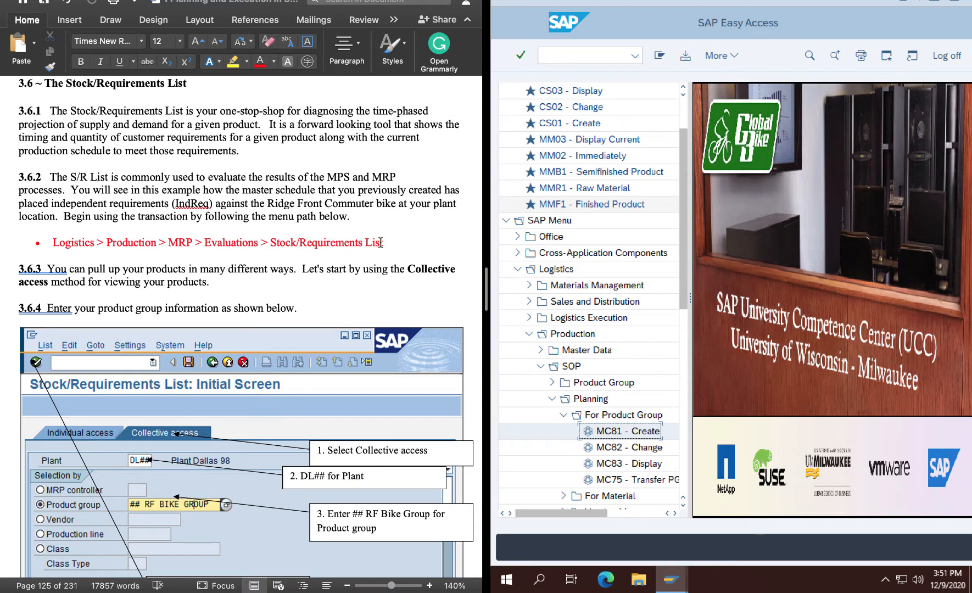
{"action": "left_click", "coordinate": [540, 366]}
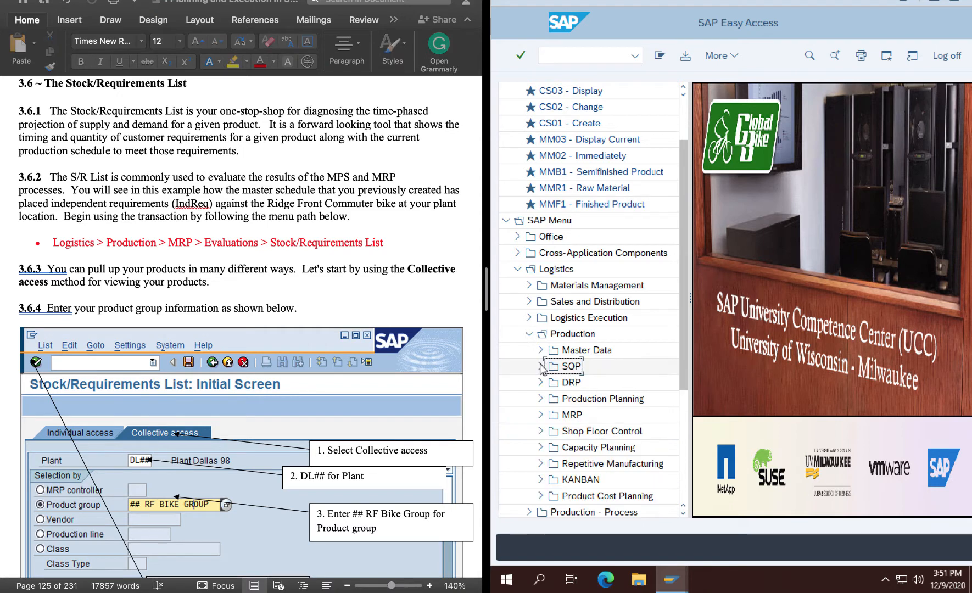
{"action": "left_click", "coordinate": [540, 415]}
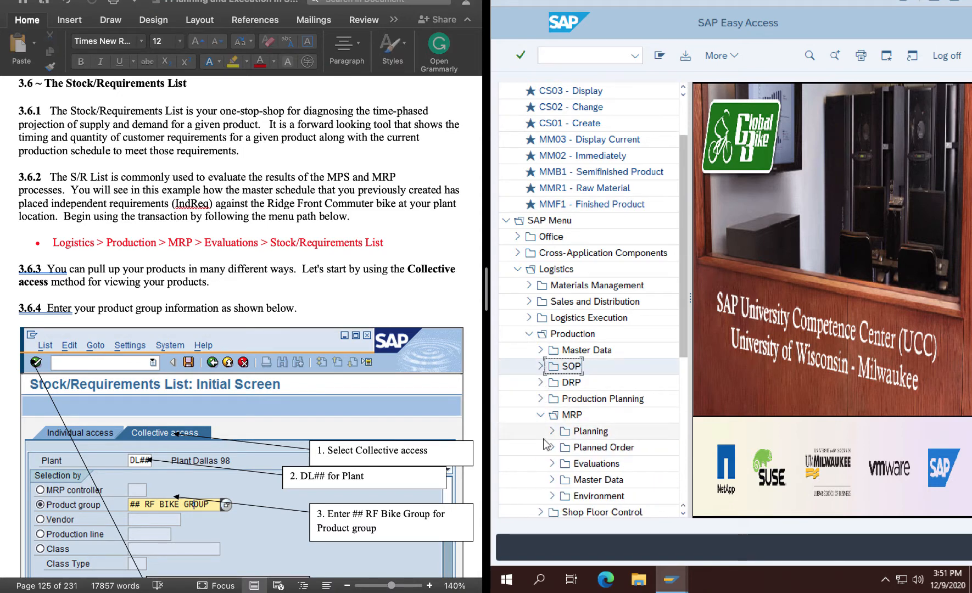
{"action": "left_click", "coordinate": [552, 463]}
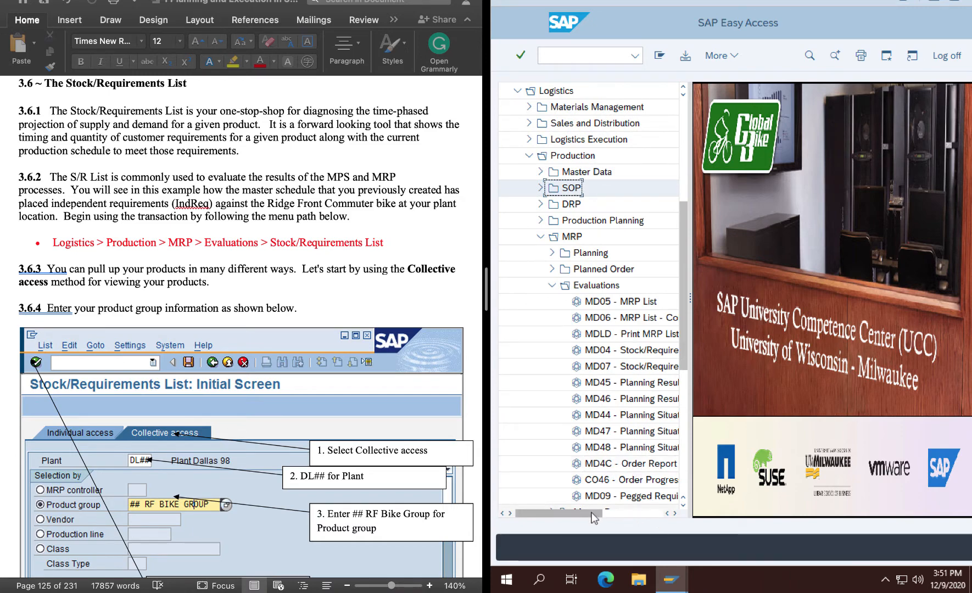
{"action": "left_click_drag", "start_coordinate": [603, 514], "coordinate": [627, 523]}
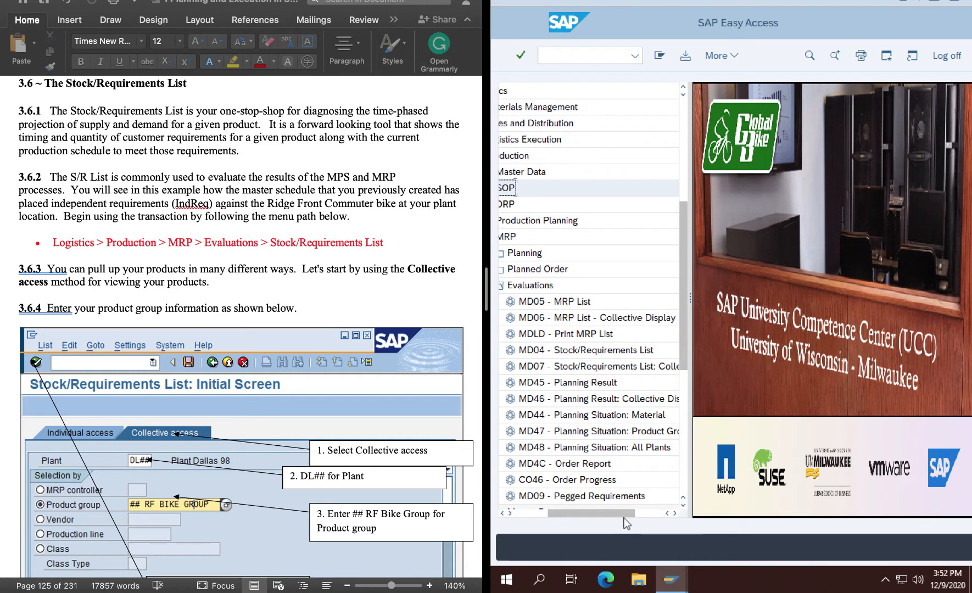
Add MD04 - Stock/Requirements List to the Favorites and open it from there.
{"action": "left_click", "coordinate": [599, 352]}
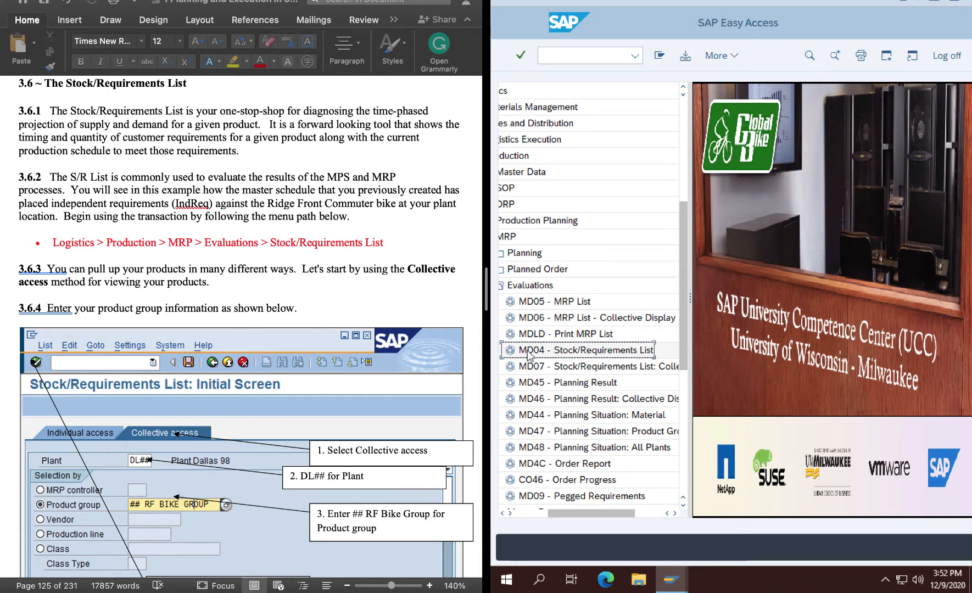
{"action": "left_click_drag", "start_coordinate": [528, 354], "coordinate": [538, 102]}
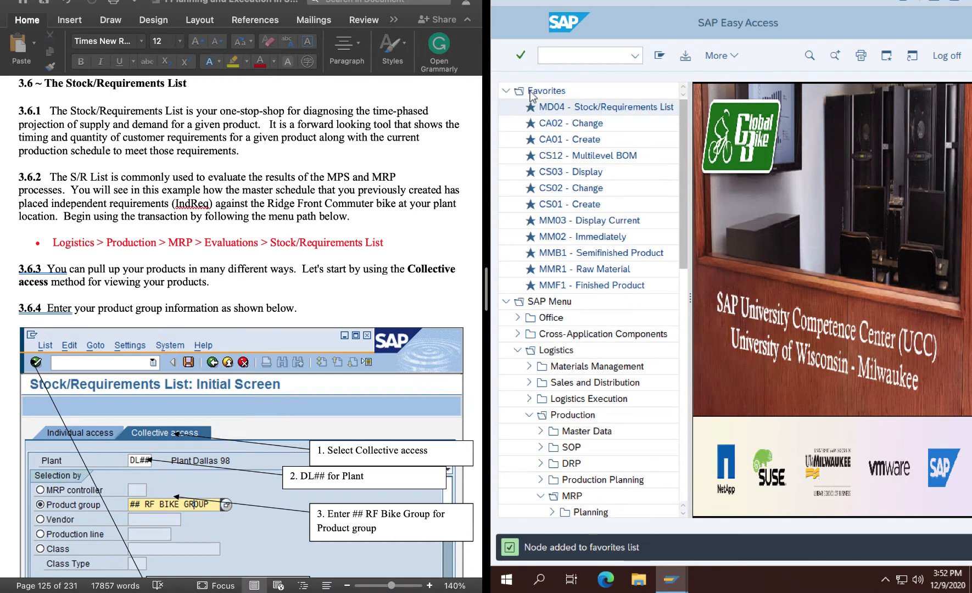
{"action": "double_click", "coordinate": [599, 108]}
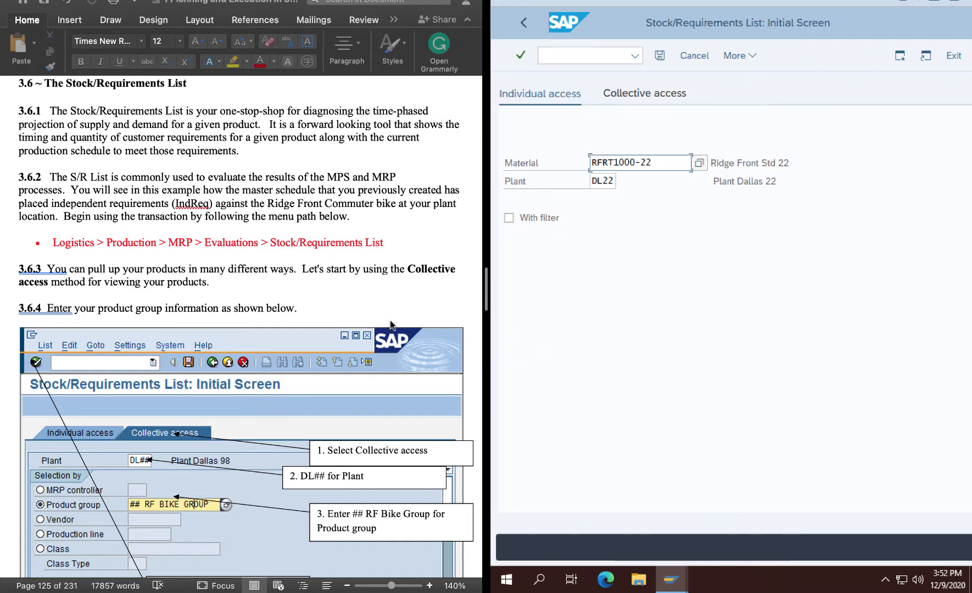
View the individual stock/requirements list for material RFRT1000-22 in plant DL22, and return to the initial screen.
{"action": "scroll", "coordinate": [297, 344], "scroll_direction": "down", "scroll_amount": 3}
{"action": "scroll", "coordinate": [296, 344], "scroll_direction": "down", "scroll_amount": 3}
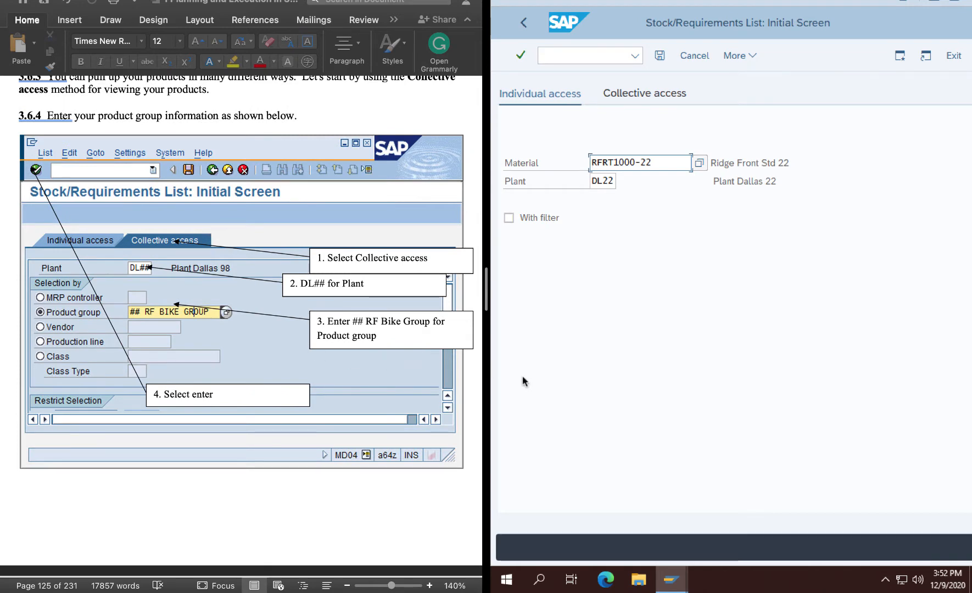
{"action": "scroll", "coordinate": [341, 359], "scroll_direction": "up", "scroll_amount": 5}
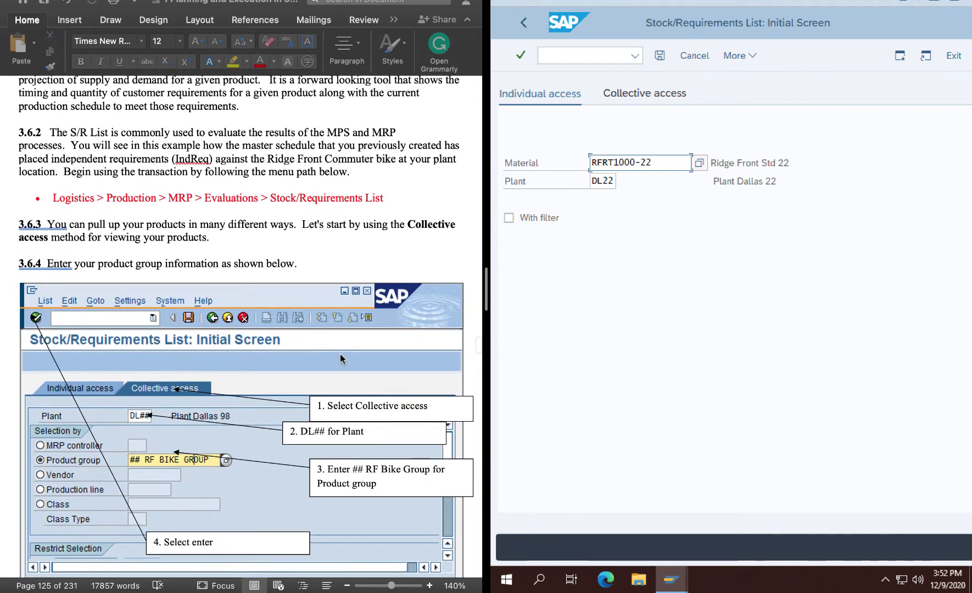
{"action": "scroll", "coordinate": [340, 359], "scroll_direction": "down", "scroll_amount": 3}
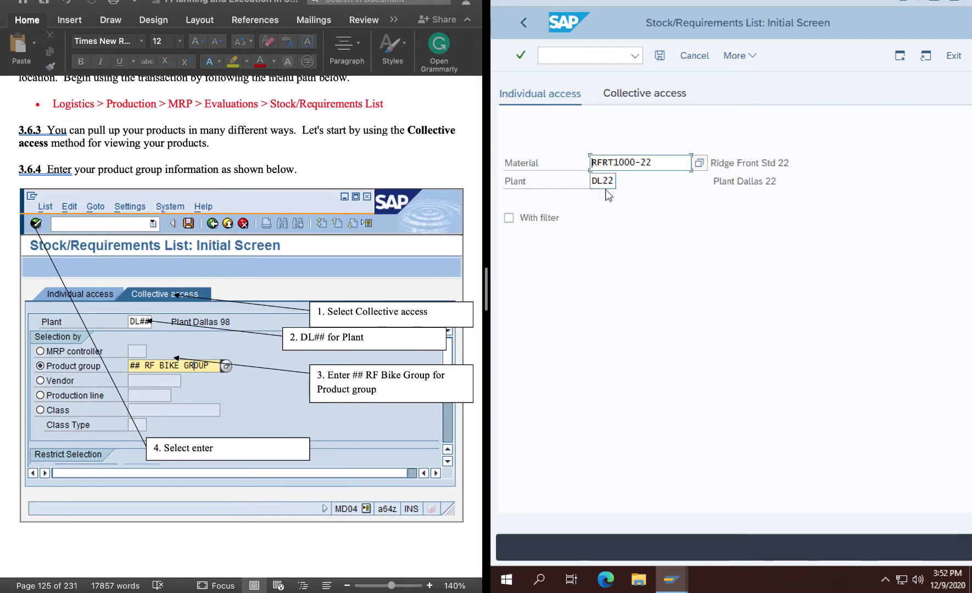
{"action": "left_click", "coordinate": [520, 55]}
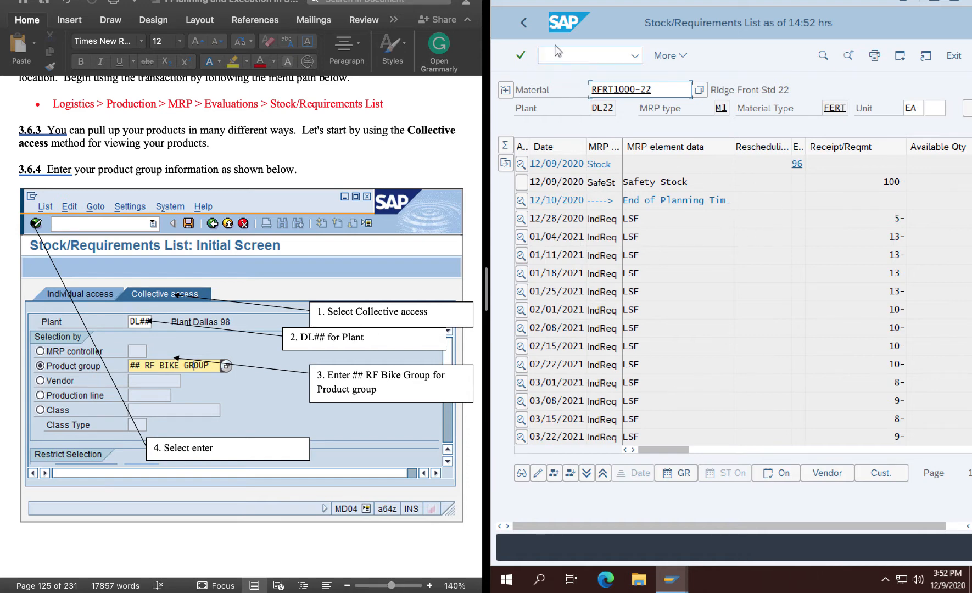
{"action": "left_click", "coordinate": [523, 23]}
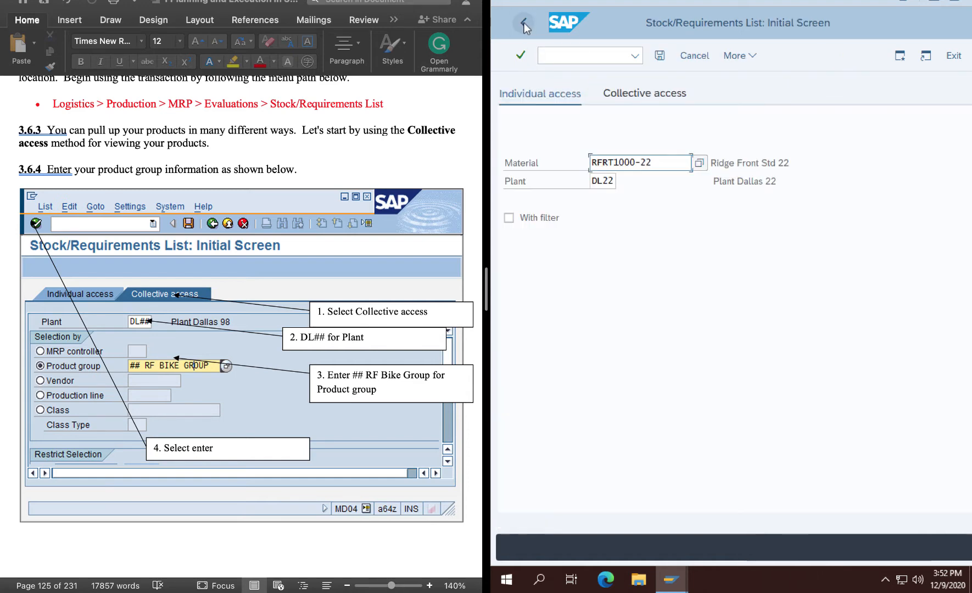
Switch the stock/requirements list selection to collective access.
{"action": "left_click", "coordinate": [645, 94]}
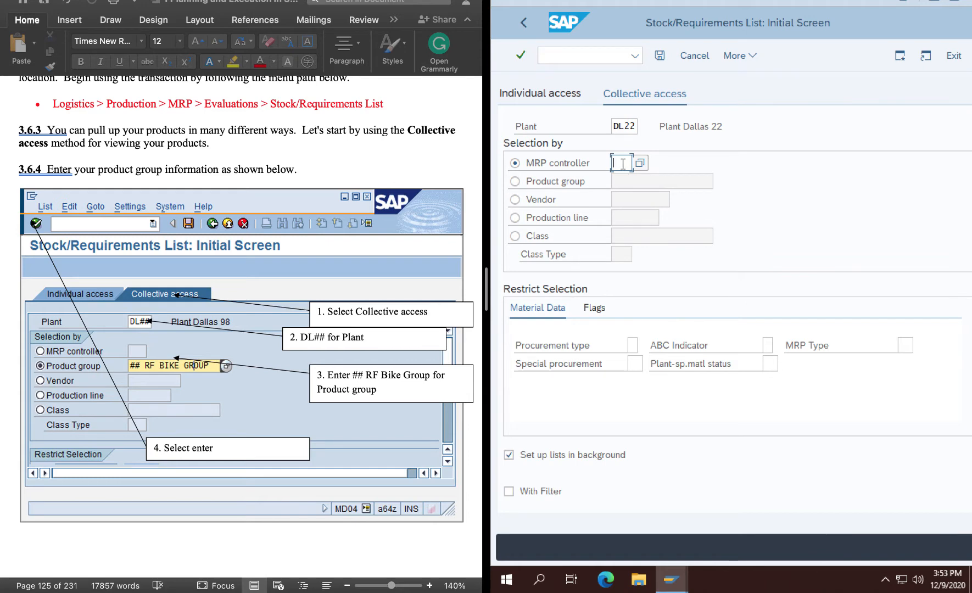
{"action": "type", "text": "DL"}
{"action": "type", "text": "2"}
{"action": "key", "text": "BackSpace"}
{"action": "key", "text": "BackSpace"}
{"action": "key", "text": "BackSpace"}
Select by product group 22 RF BIKE GROUP in plant DL22 and display its material list.
{"action": "left_click", "coordinate": [515, 182]}
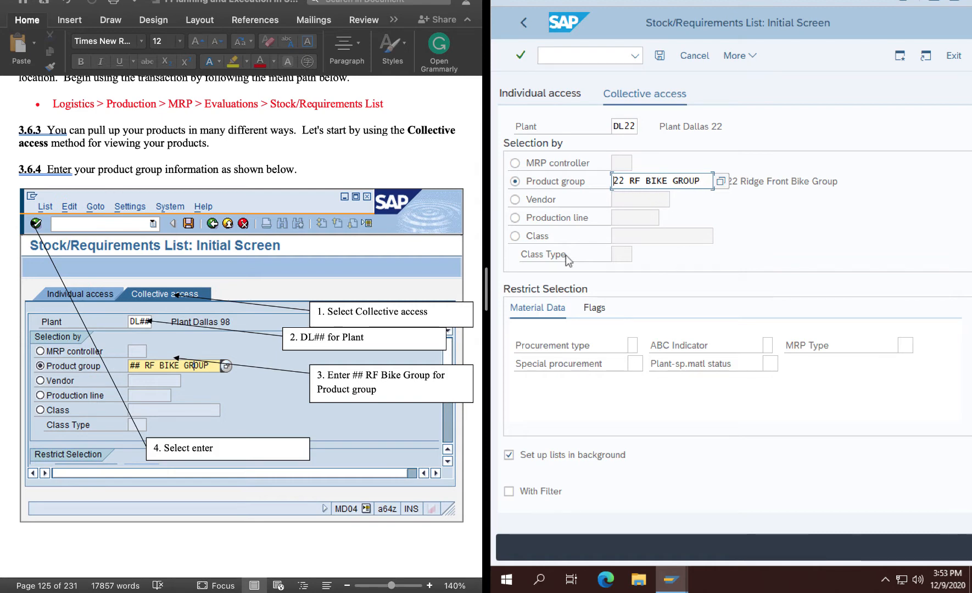
{"action": "left_click", "coordinate": [520, 56]}
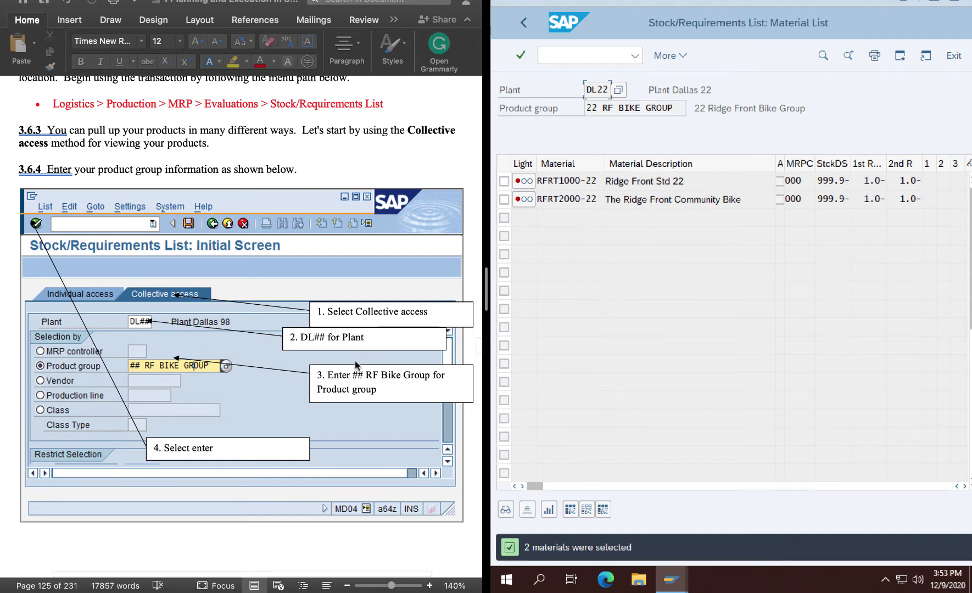
Check the red traffic light's explanation for material RFRT2000-22 and close the information box.
{"action": "scroll", "coordinate": [357, 365], "scroll_direction": "down", "scroll_amount": 10}
{"action": "scroll", "coordinate": [355, 366], "scroll_direction": "down", "scroll_amount": 5}
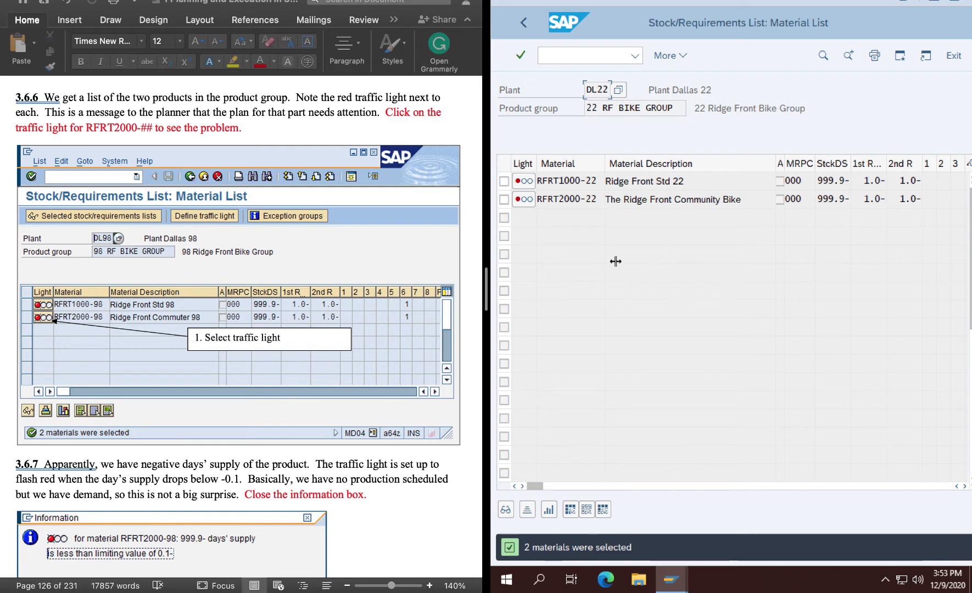
{"action": "left_click", "coordinate": [520, 202]}
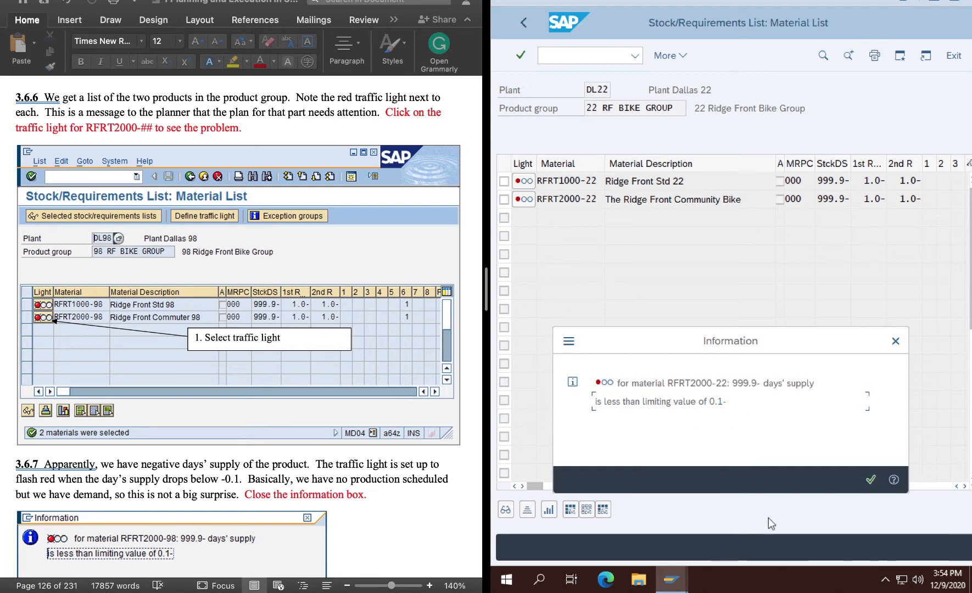
{"action": "left_click", "coordinate": [870, 480]}
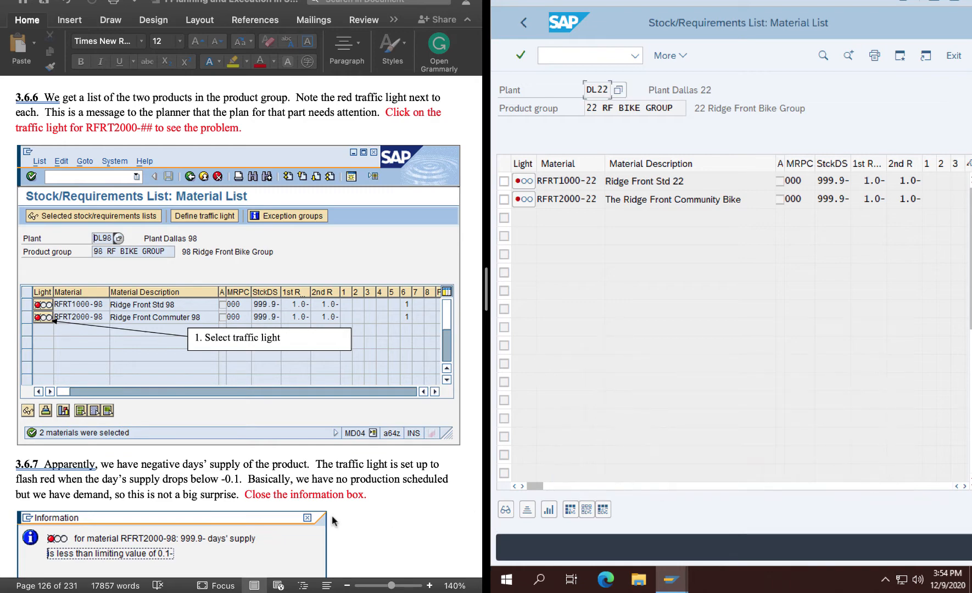
View the stock/requirements list of RFRT2000-22 and return to the material list.
{"action": "scroll", "coordinate": [331, 515], "scroll_direction": "down", "scroll_amount": 5}
{"action": "scroll", "coordinate": [332, 515], "scroll_direction": "down", "scroll_amount": 5}
{"action": "scroll", "coordinate": [332, 515], "scroll_direction": "down", "scroll_amount": 3}
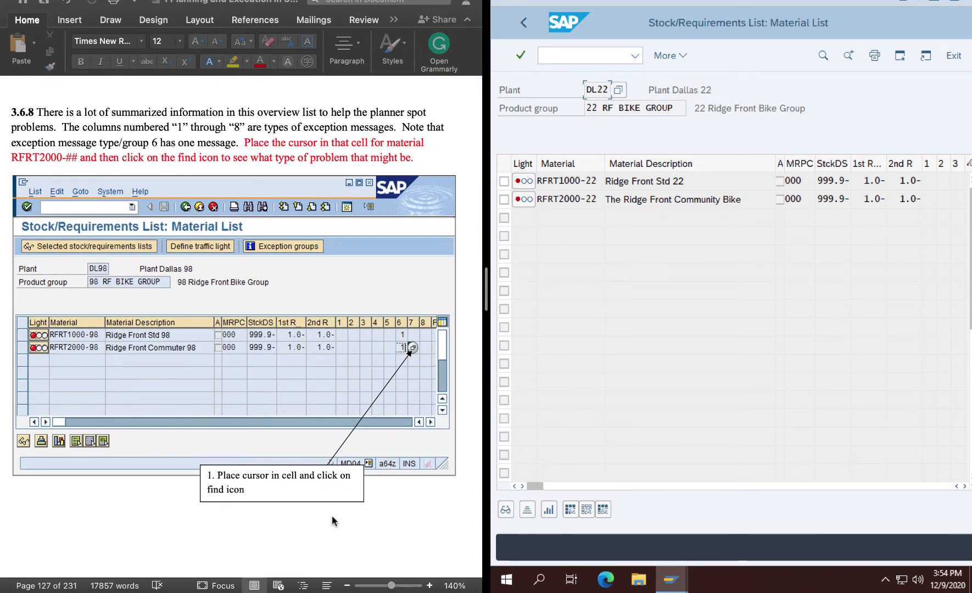
{"action": "double_click", "coordinate": [562, 198]}
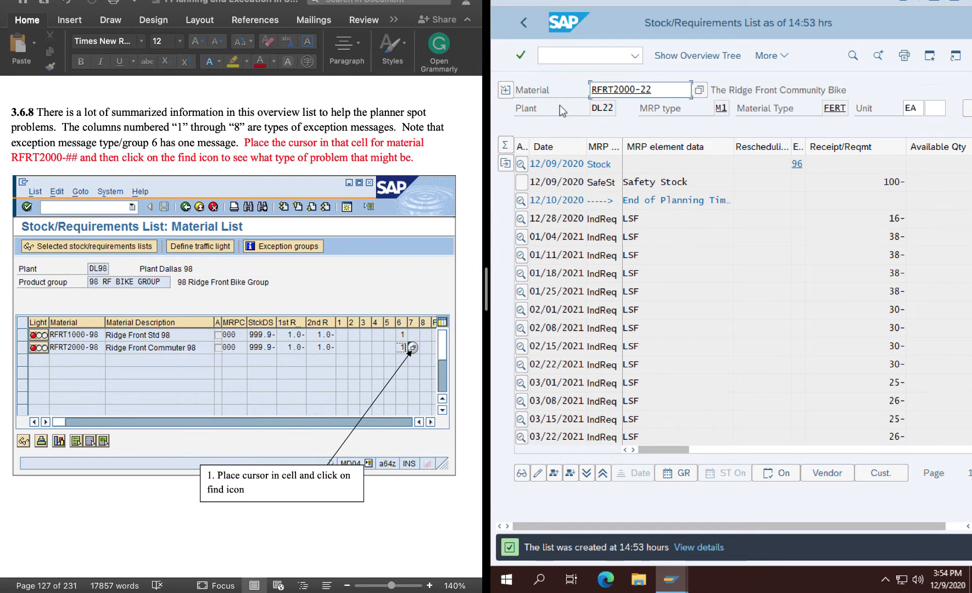
{"action": "left_click", "coordinate": [523, 21]}
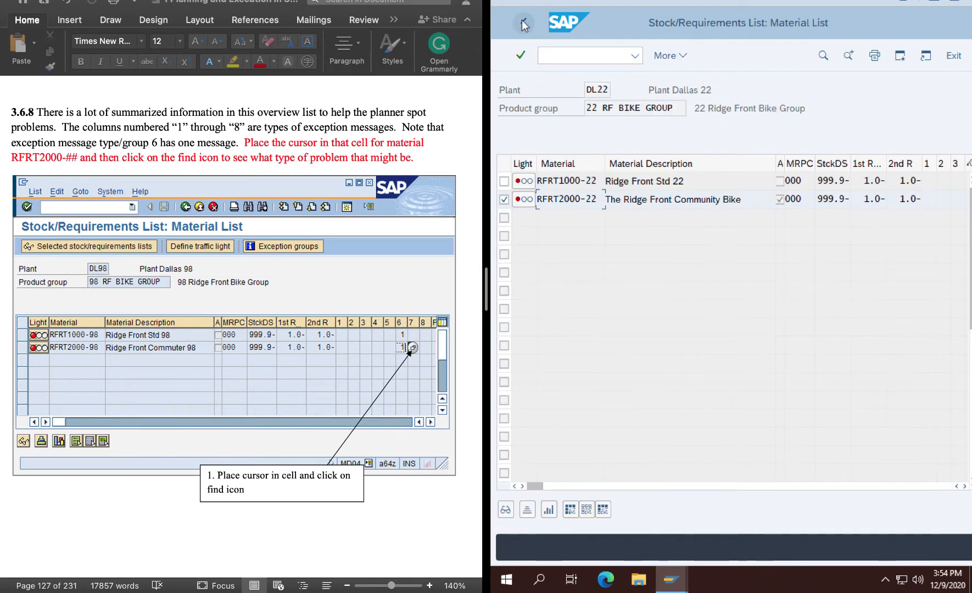
Open the list of possible exception messages for RFRT2000-22's entry in exception group 6.
{"action": "left_click", "coordinate": [964, 486]}
{"action": "left_click", "coordinate": [964, 486]}
{"action": "left_click", "coordinate": [965, 486]}
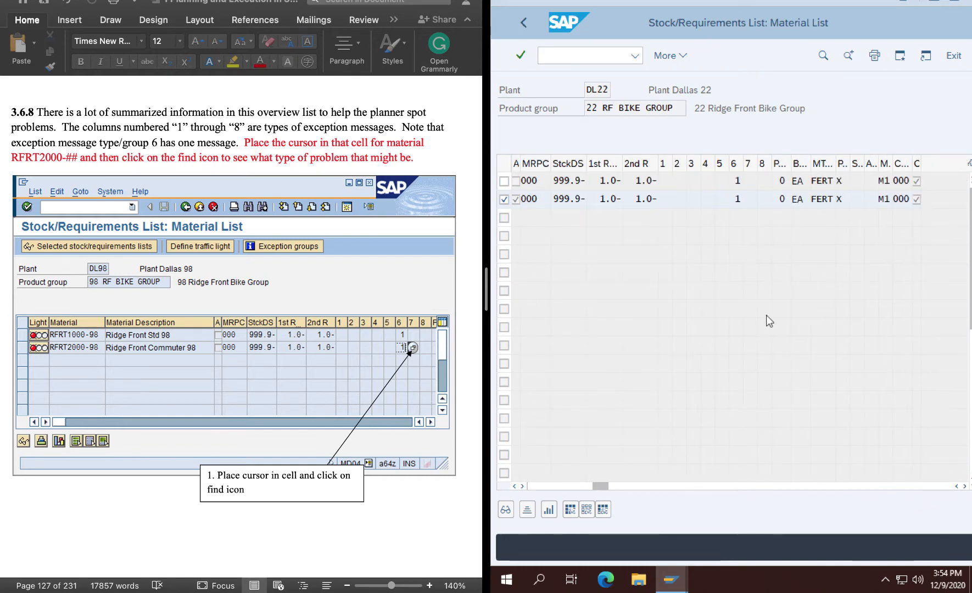
{"action": "left_click", "coordinate": [737, 197]}
{"action": "left_click", "coordinate": [751, 200]}
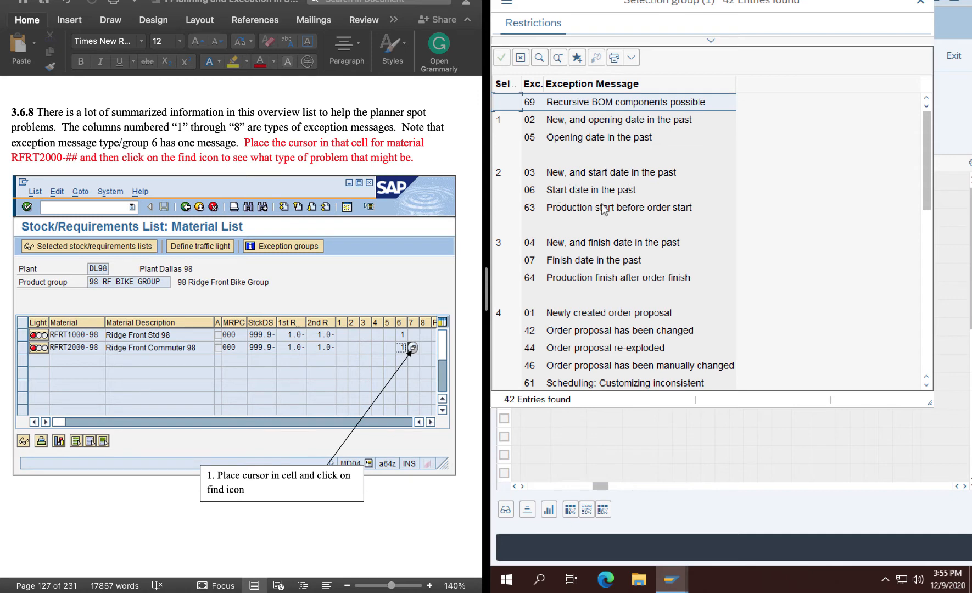
Examine the exception messages by group, particularly group 6, and close the list.
{"action": "scroll", "coordinate": [613, 346], "scroll_direction": "down", "scroll_amount": 10}
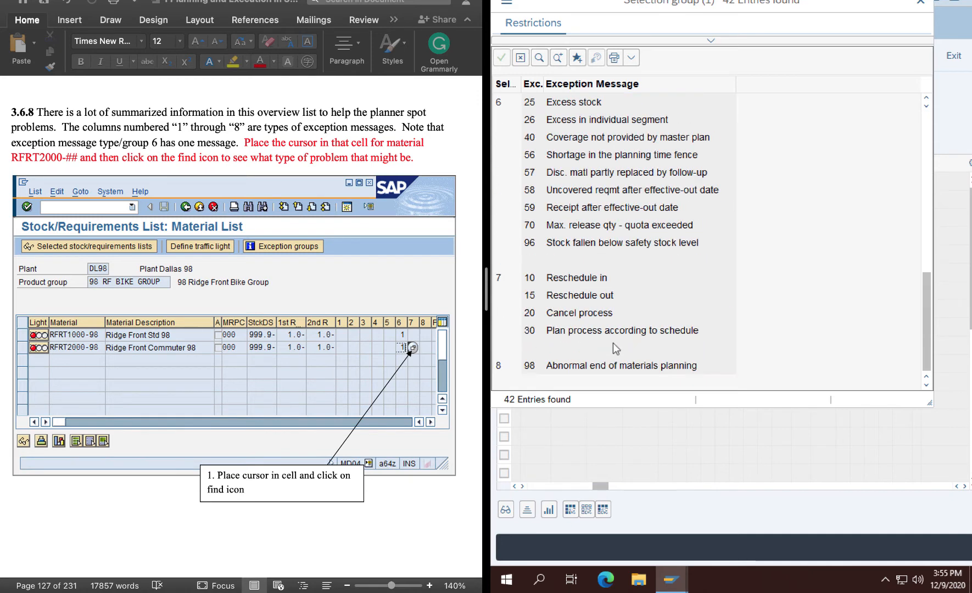
{"action": "scroll", "coordinate": [613, 343], "scroll_direction": "up", "scroll_amount": 3}
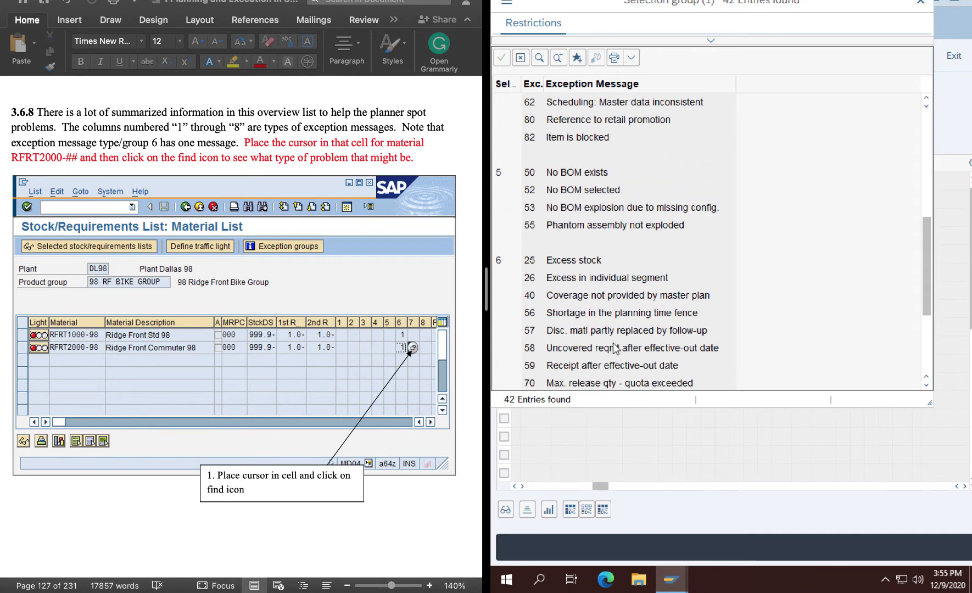
{"action": "scroll", "coordinate": [613, 347], "scroll_direction": "up", "scroll_amount": 5}
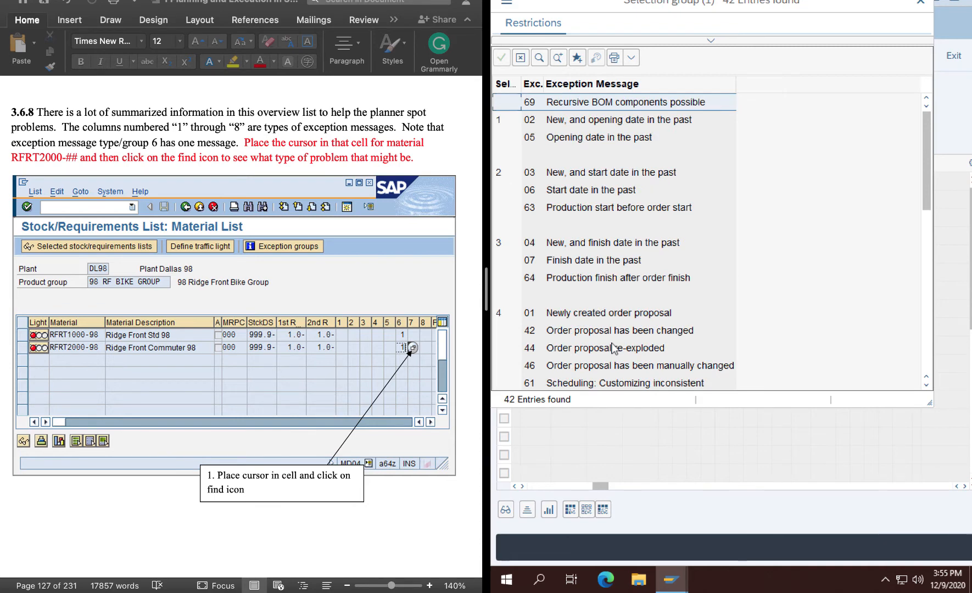
{"action": "scroll", "coordinate": [283, 382], "scroll_direction": "down", "scroll_amount": 10}
{"action": "scroll", "coordinate": [283, 382], "scroll_direction": "down", "scroll_amount": 4}
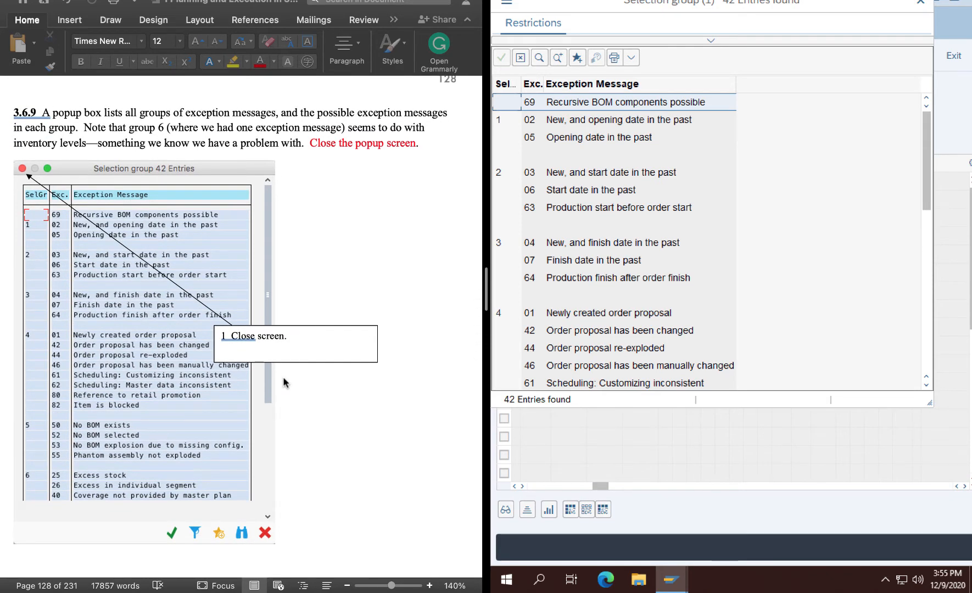
{"action": "scroll", "coordinate": [260, 434], "scroll_direction": "down", "scroll_amount": 15}
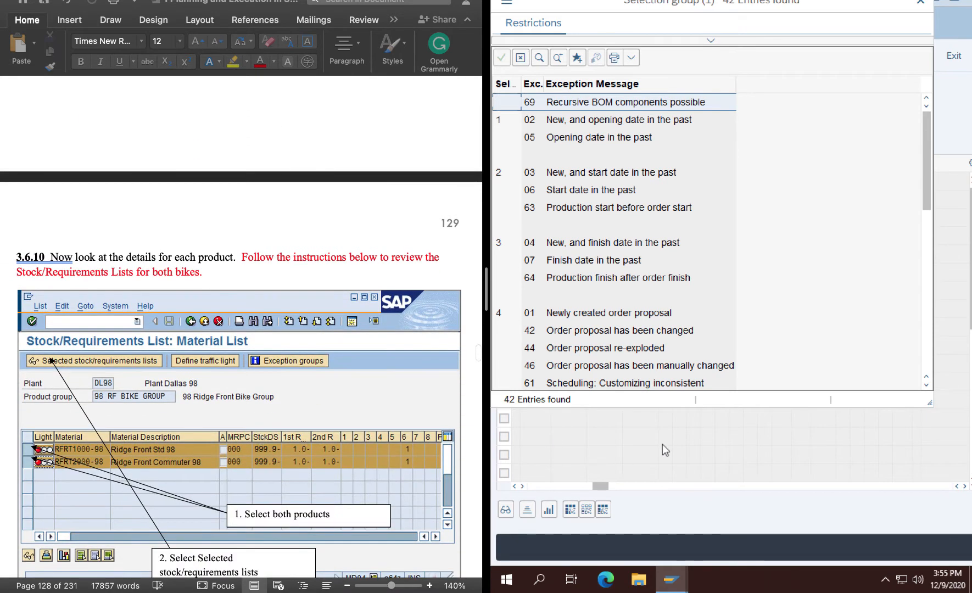
{"action": "left_click", "coordinate": [922, 4]}
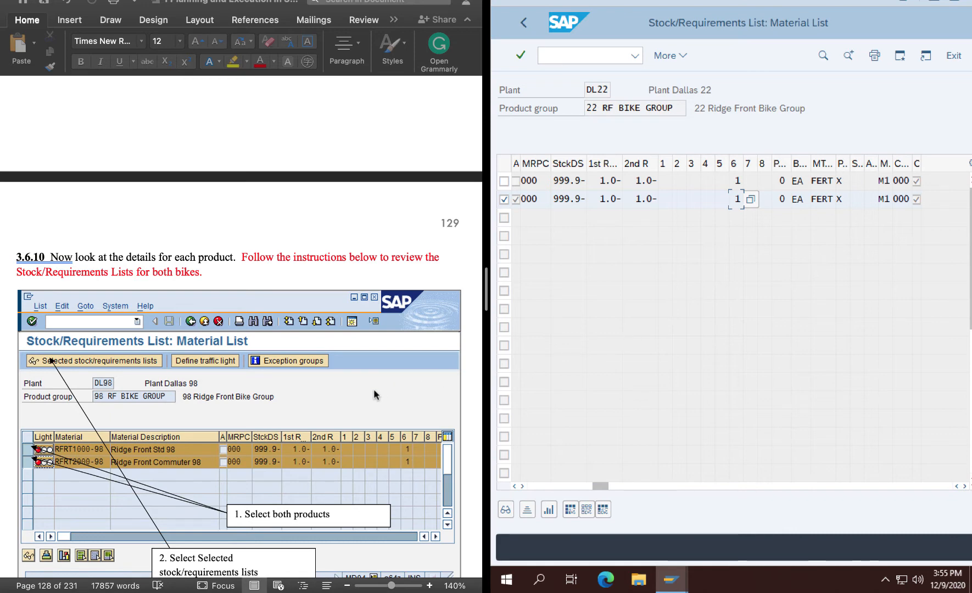
Add RFRT1000-22 to the selected materials and display the stock/requirements lists for both bikes.
{"action": "scroll", "coordinate": [376, 393], "scroll_direction": "down", "scroll_amount": 2}
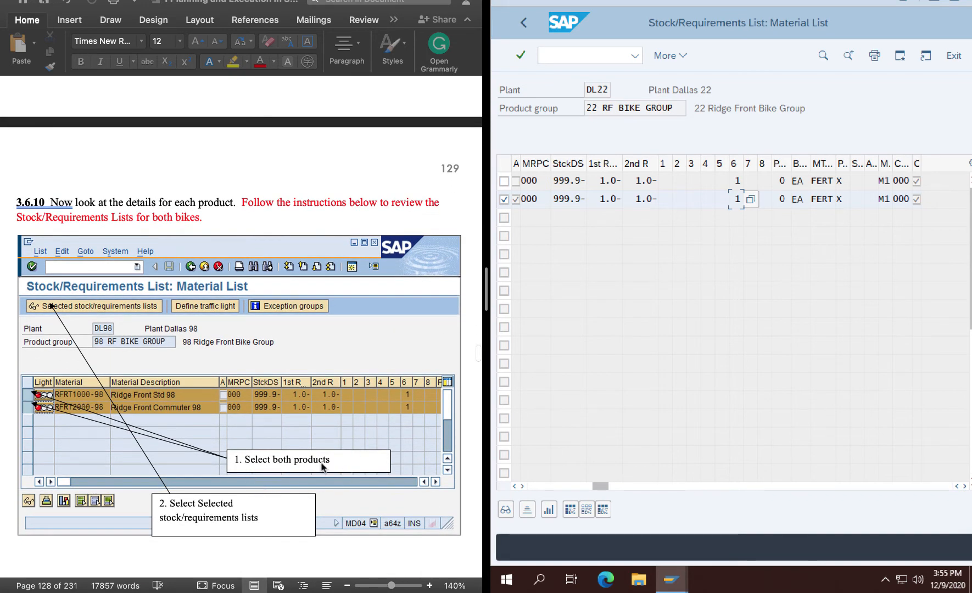
{"action": "left_click", "coordinate": [503, 182]}
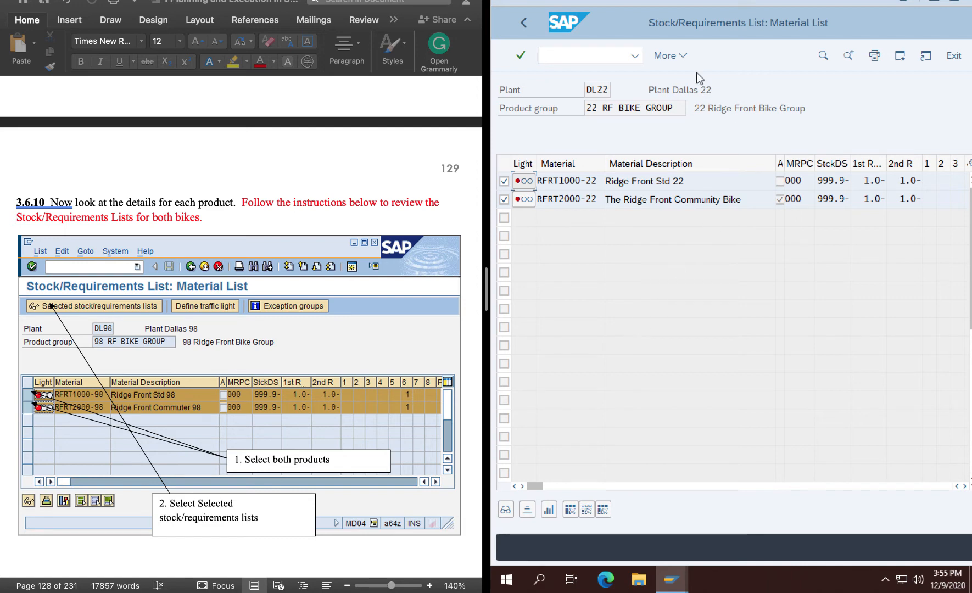
{"action": "left_click", "coordinate": [681, 56]}
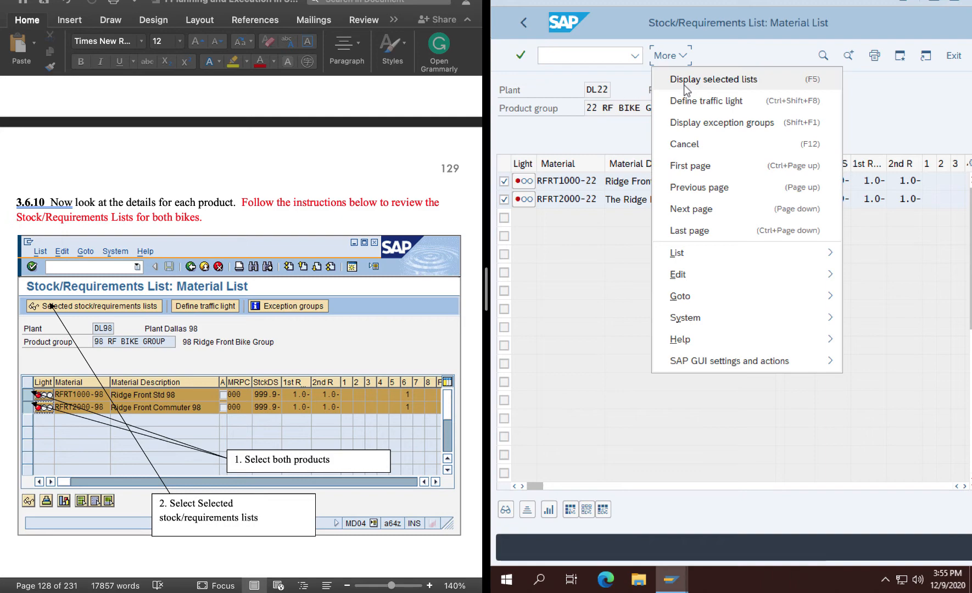
{"action": "left_click", "coordinate": [684, 84]}
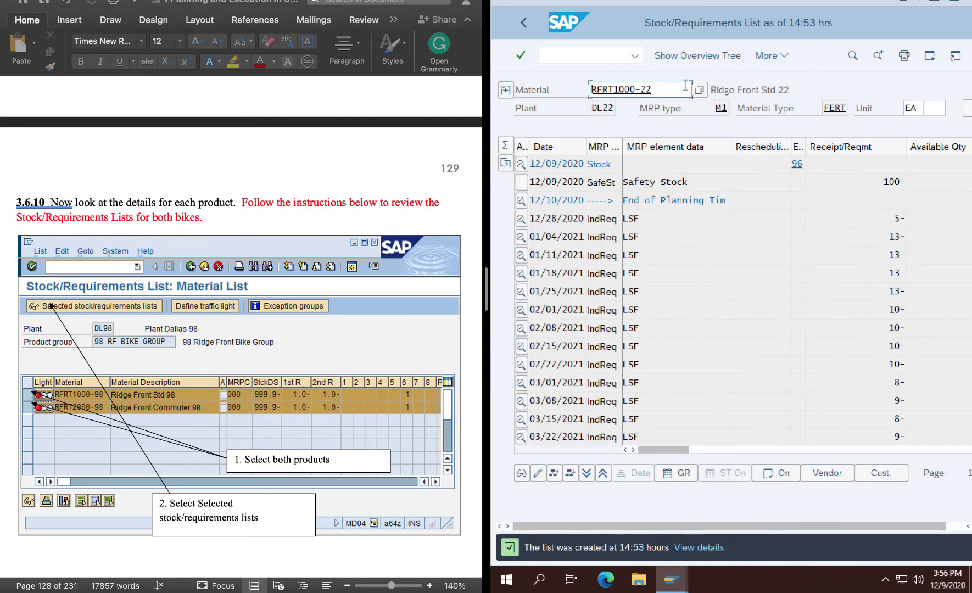
{"action": "scroll", "coordinate": [276, 376], "scroll_direction": "down", "scroll_amount": 8}
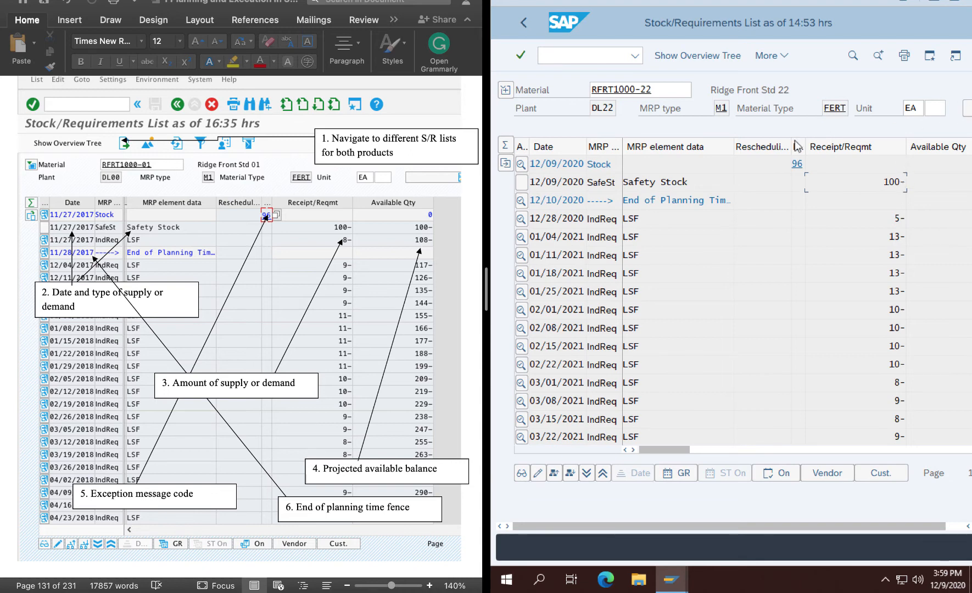
Open the exception message list for RFRT1000-22's stock entry, examine the messages in group 6, and close it.
{"action": "left_click", "coordinate": [810, 165]}
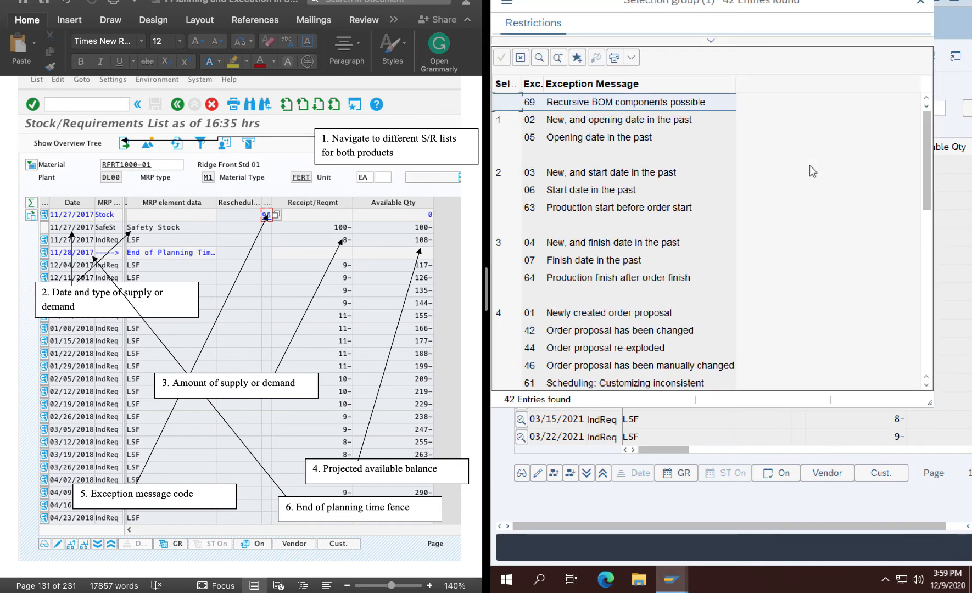
{"action": "scroll", "coordinate": [652, 312], "scroll_direction": "down", "scroll_amount": 5}
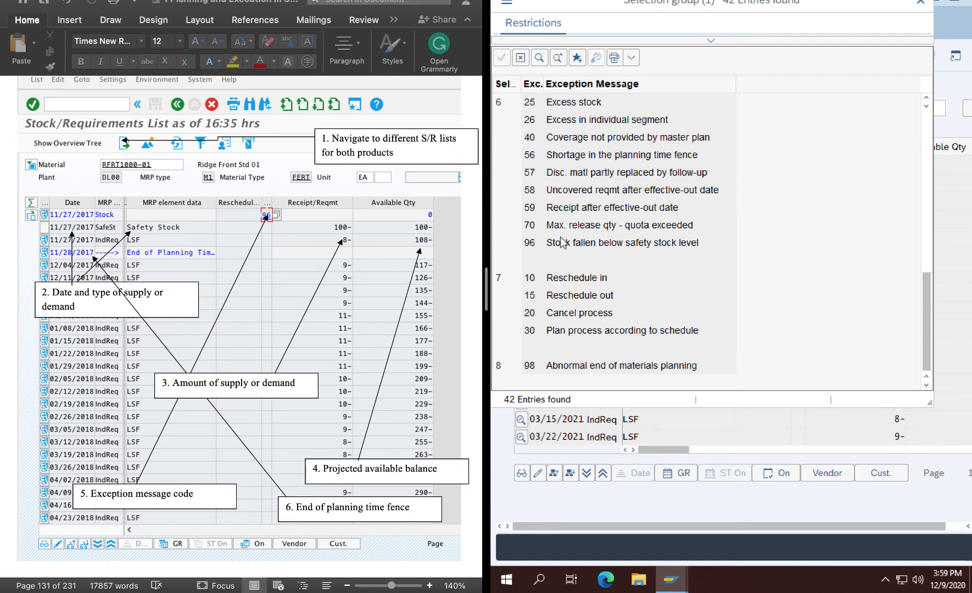
{"action": "scroll", "coordinate": [685, 206], "scroll_direction": "up", "scroll_amount": 3}
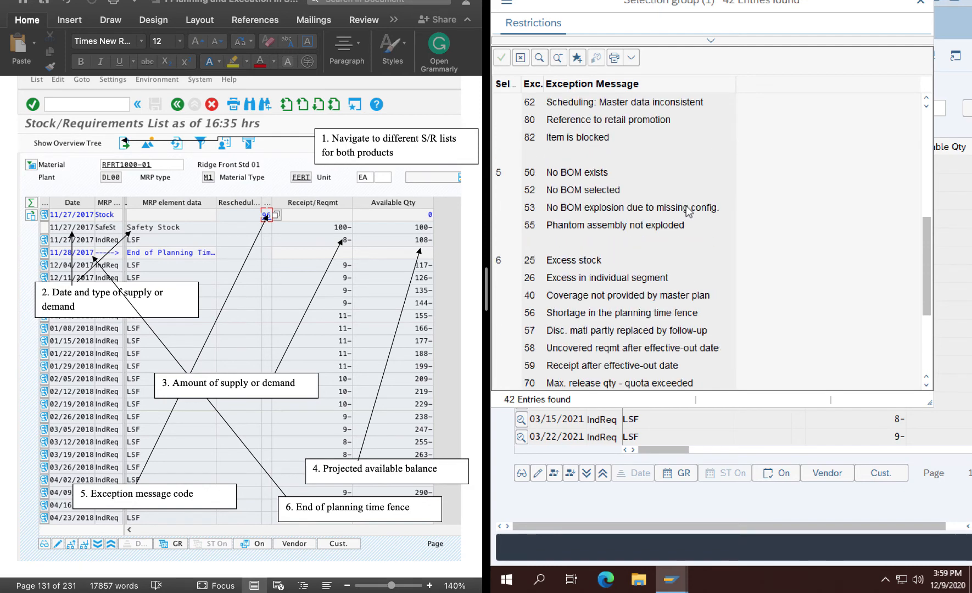
{"action": "left_click", "coordinate": [919, 4]}
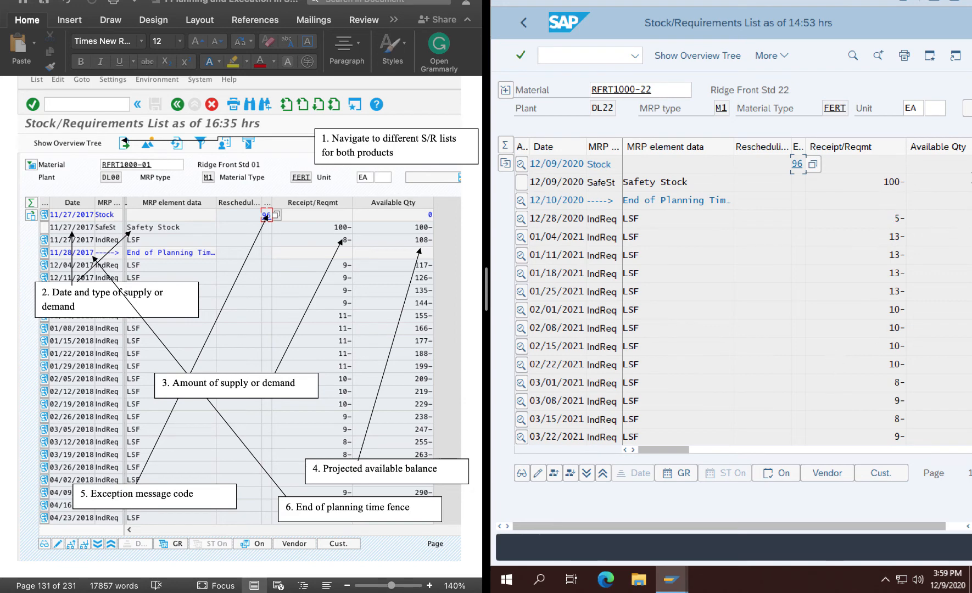
Examine the receipt/requirement and available quantity columns in RFRT1000-22's stock/requirements list.
{"action": "left_click_drag", "start_coordinate": [655, 451], "coordinate": [949, 450]}
{"action": "left_click", "coordinate": [757, 443]}
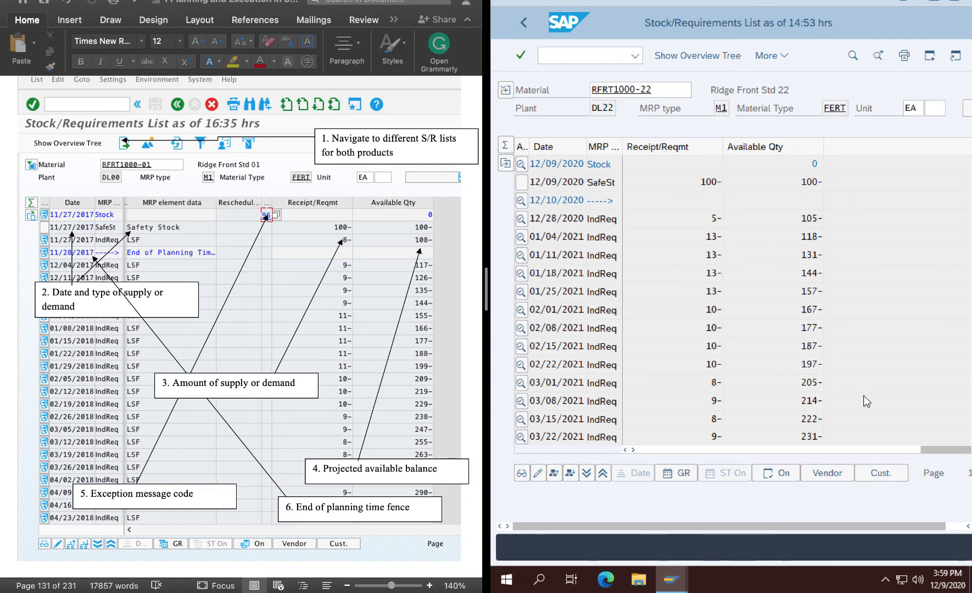
{"action": "left_click_drag", "start_coordinate": [958, 459], "coordinate": [676, 482]}
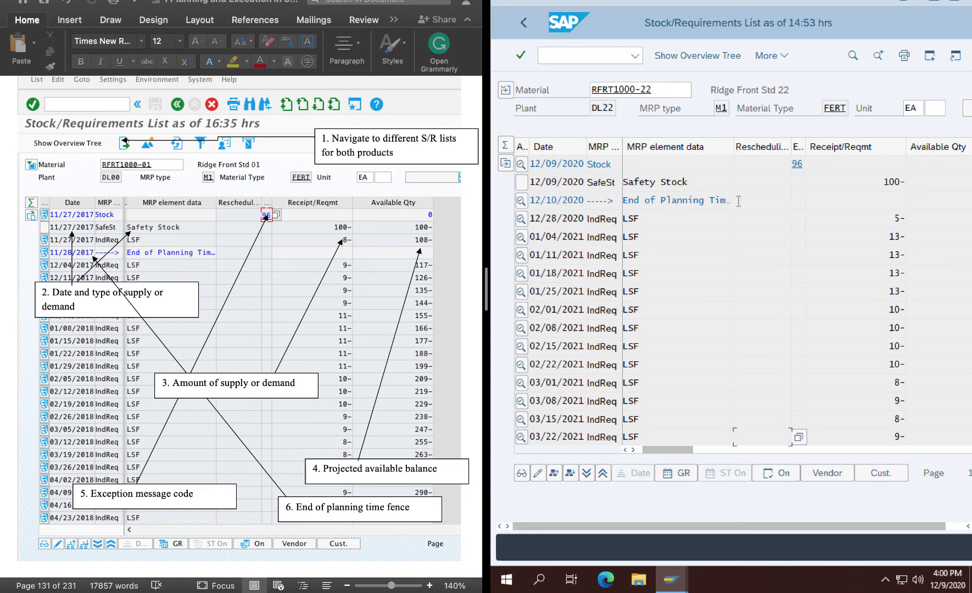
Following instruction 3.6.12, display the period totals for RFRT1000-22 and group them by weeks.
{"action": "scroll", "coordinate": [262, 377], "scroll_direction": "down", "scroll_amount": 15}
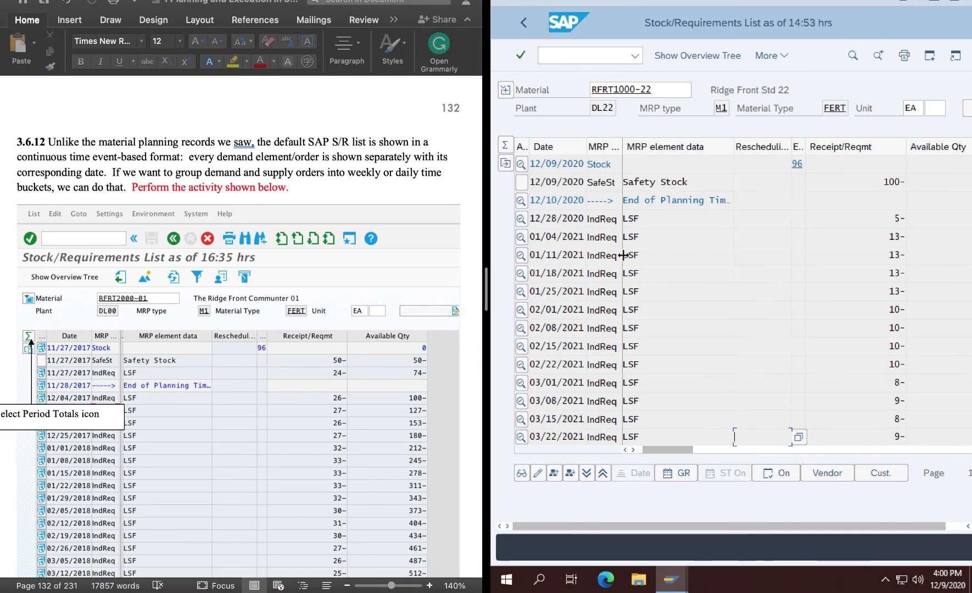
{"action": "scroll", "coordinate": [264, 378], "scroll_direction": "down", "scroll_amount": 1}
{"action": "scroll", "coordinate": [264, 373], "scroll_direction": "down", "scroll_amount": 1}
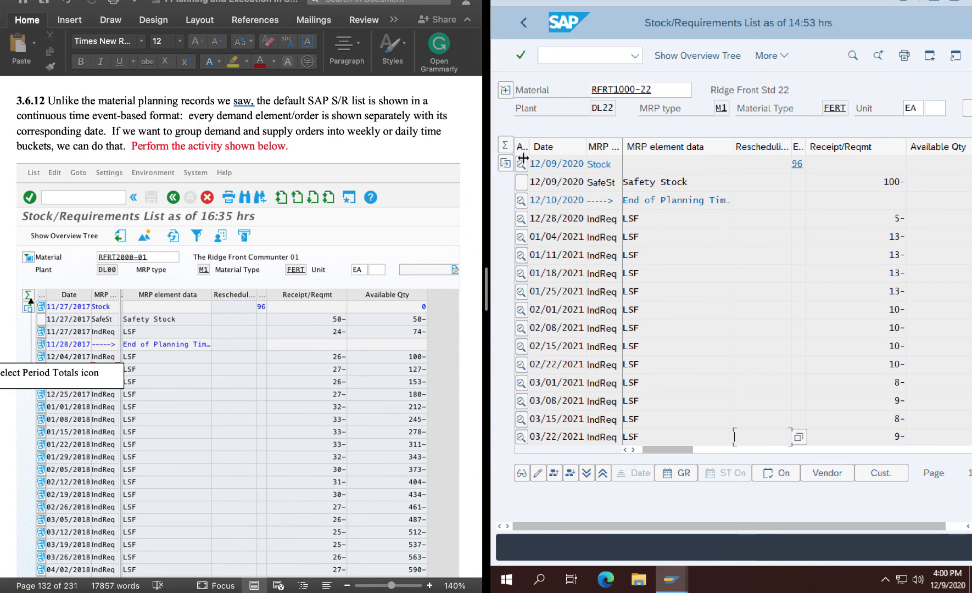
{"action": "left_click", "coordinate": [505, 148]}
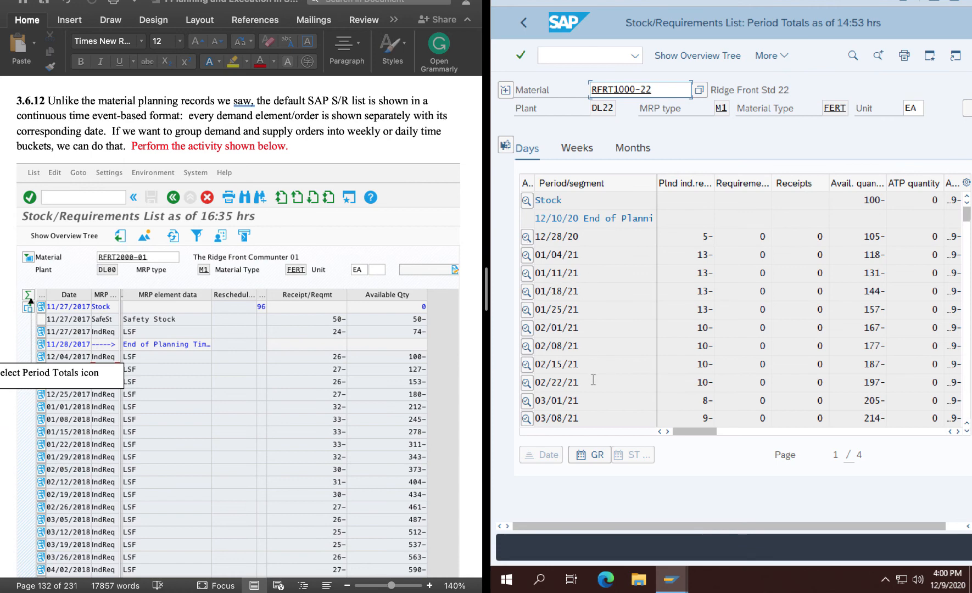
{"action": "left_click", "coordinate": [576, 149]}
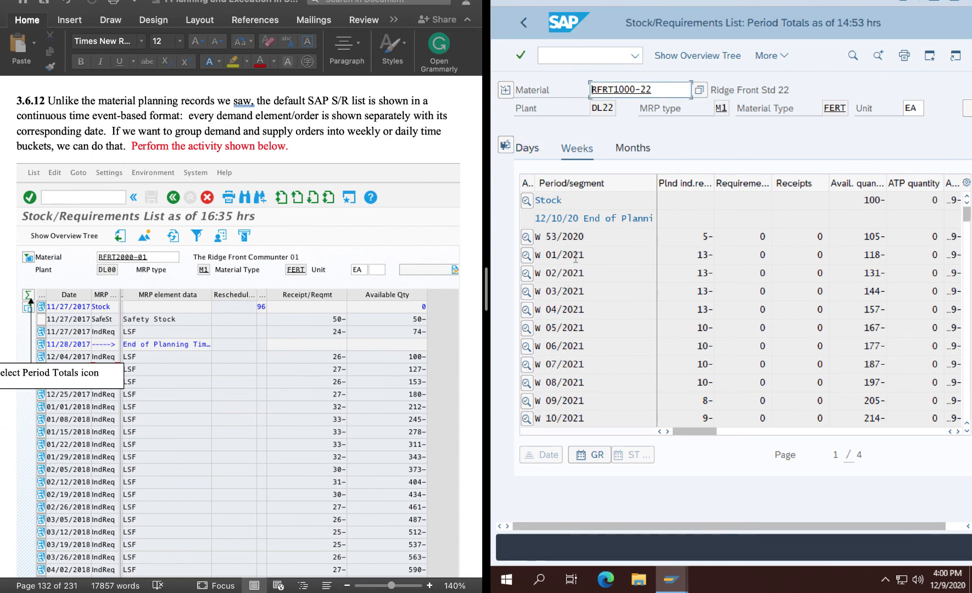
{"action": "left_click_drag", "start_coordinate": [689, 432], "coordinate": [618, 459]}
Group RFRT1000-22's period totals by months and examine the monthly requirements and available quantities.
{"action": "left_click", "coordinate": [629, 151]}
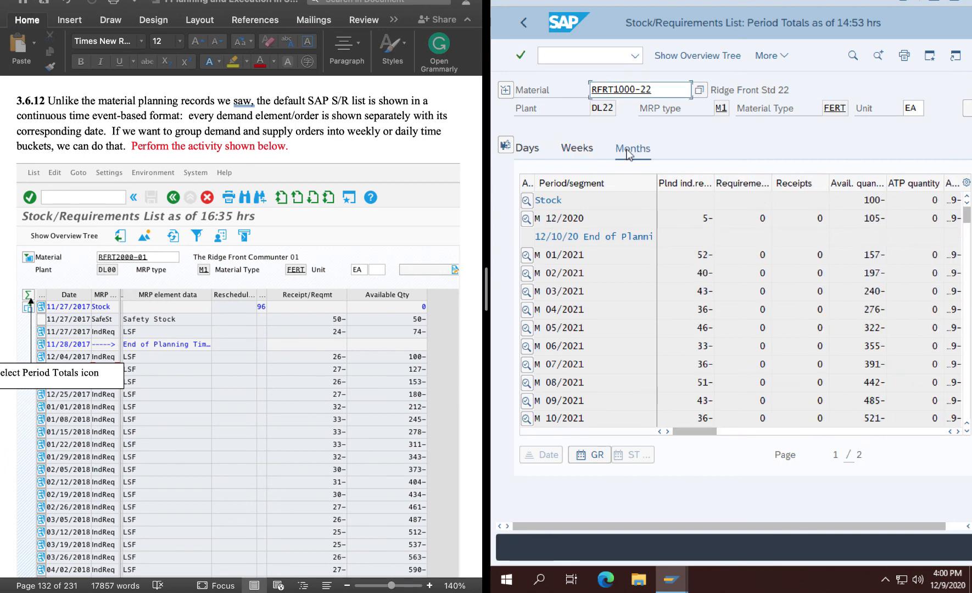
{"action": "scroll", "coordinate": [557, 399], "scroll_direction": "down", "scroll_amount": 3}
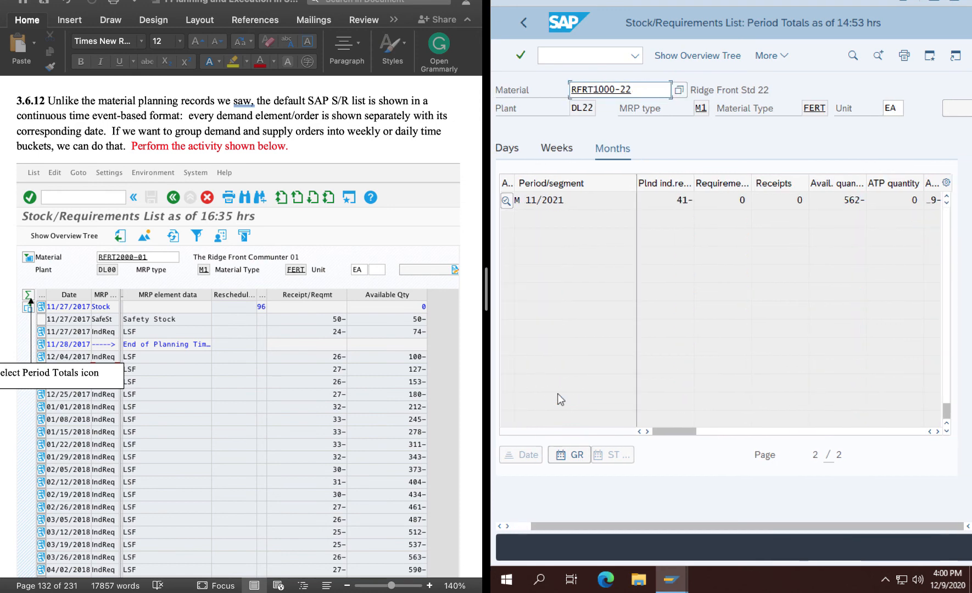
{"action": "scroll", "coordinate": [557, 393], "scroll_direction": "up", "scroll_amount": 3}
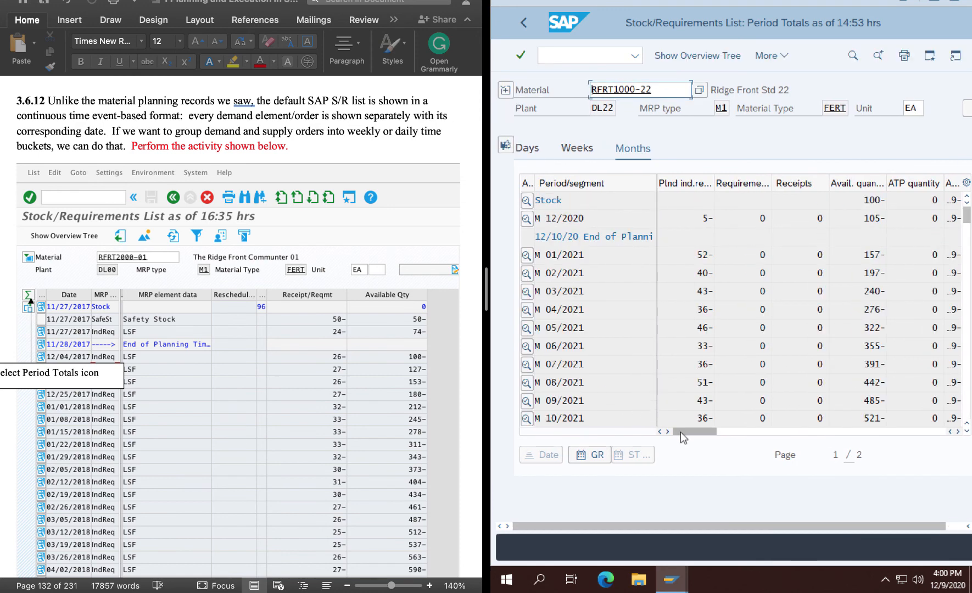
{"action": "mouse_move", "coordinate": [680, 431]}
{"action": "left_mouse_down"}
{"action": "mouse_move", "coordinate": [774, 433]}
{"action": "mouse_move", "coordinate": [669, 437]}
{"action": "left_mouse_up"}
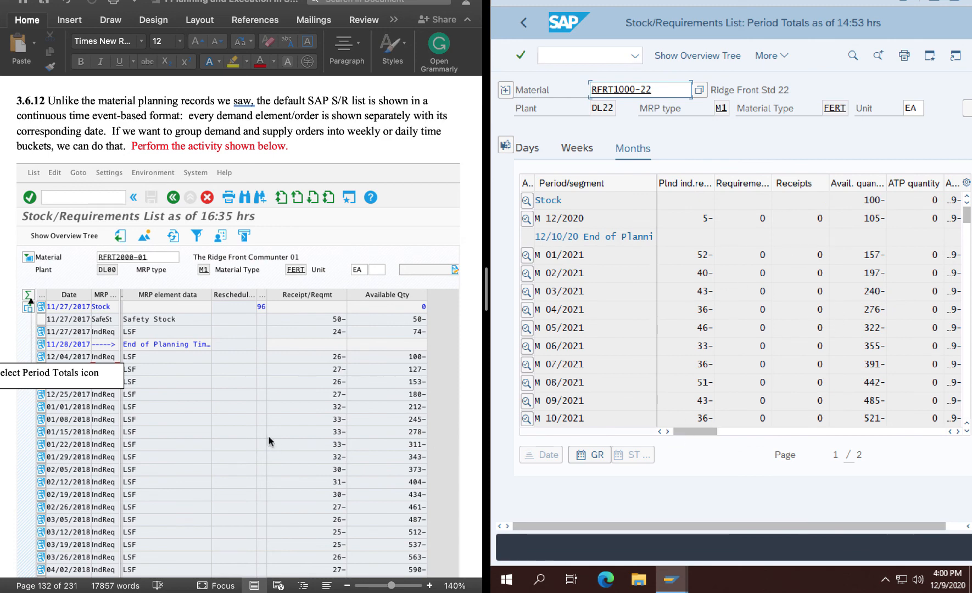
Return from the period totals to RFRT1000-22's detailed stock/requirements list and read the exercise through summary 3.6.15.
{"action": "scroll", "coordinate": [268, 440], "scroll_direction": "down", "scroll_amount": 5}
{"action": "scroll", "coordinate": [269, 440], "scroll_direction": "down", "scroll_amount": 10}
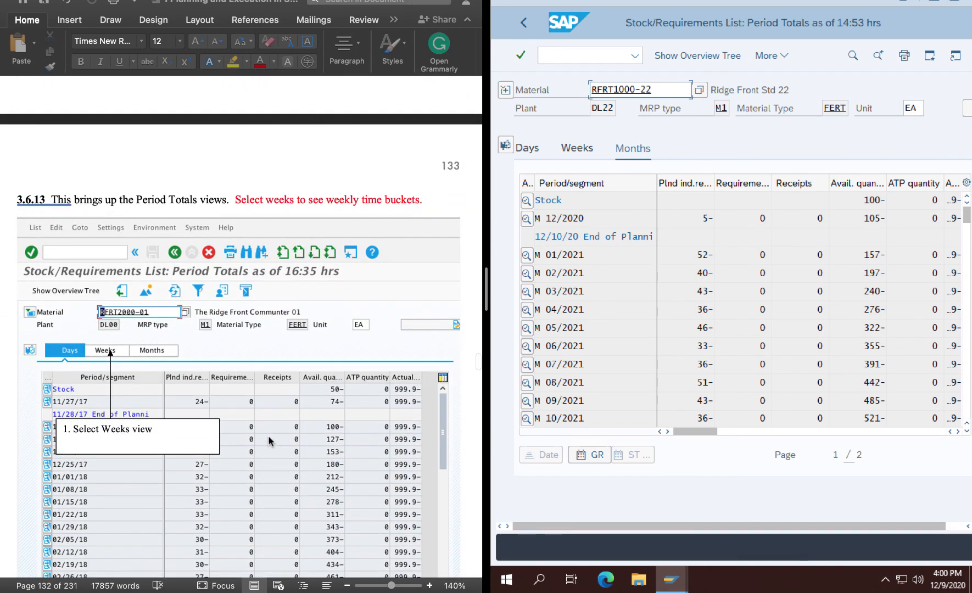
{"action": "scroll", "coordinate": [268, 439], "scroll_direction": "down", "scroll_amount": 13}
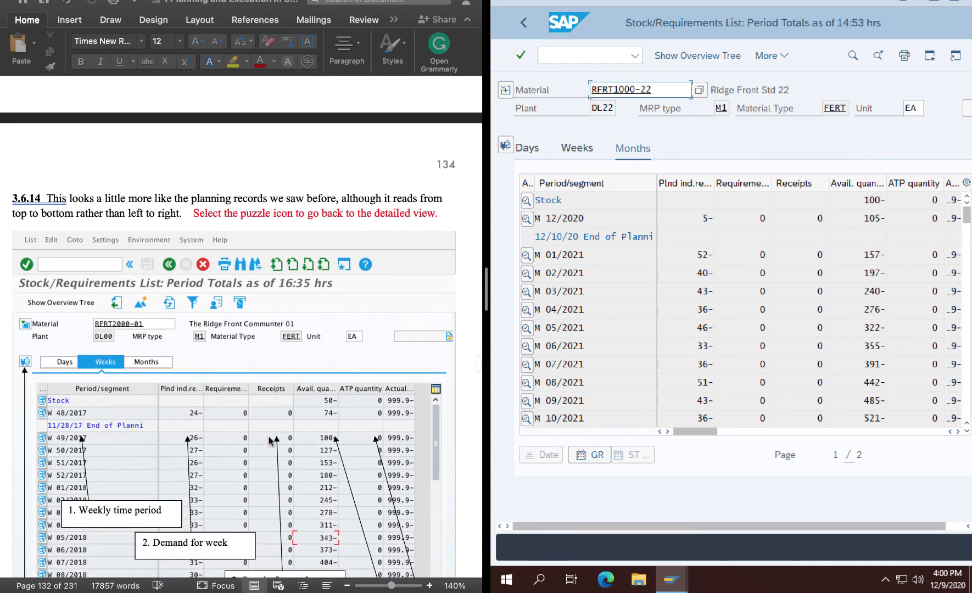
{"action": "scroll", "coordinate": [269, 439], "scroll_direction": "down", "scroll_amount": 3}
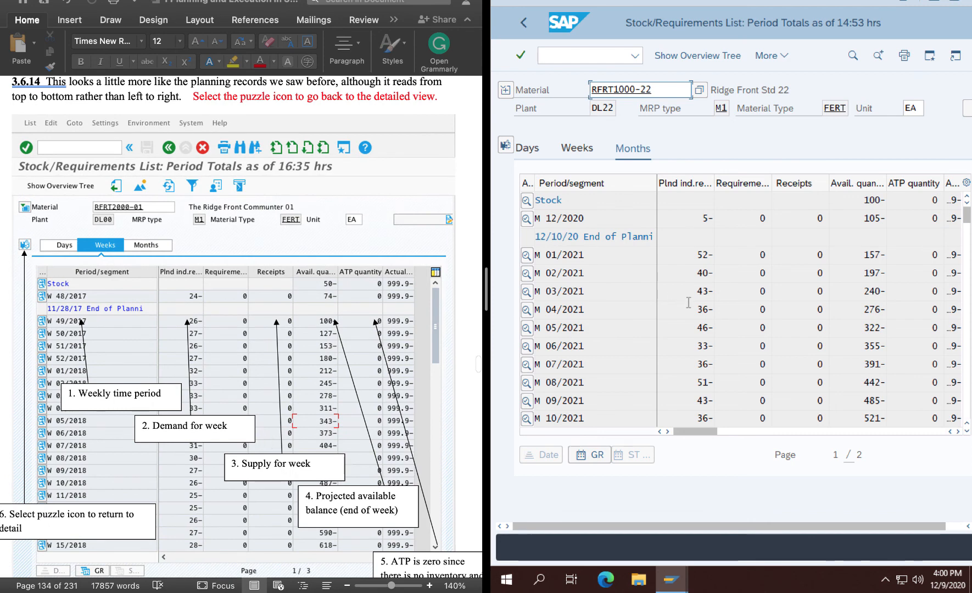
{"action": "left_click", "coordinate": [505, 145]}
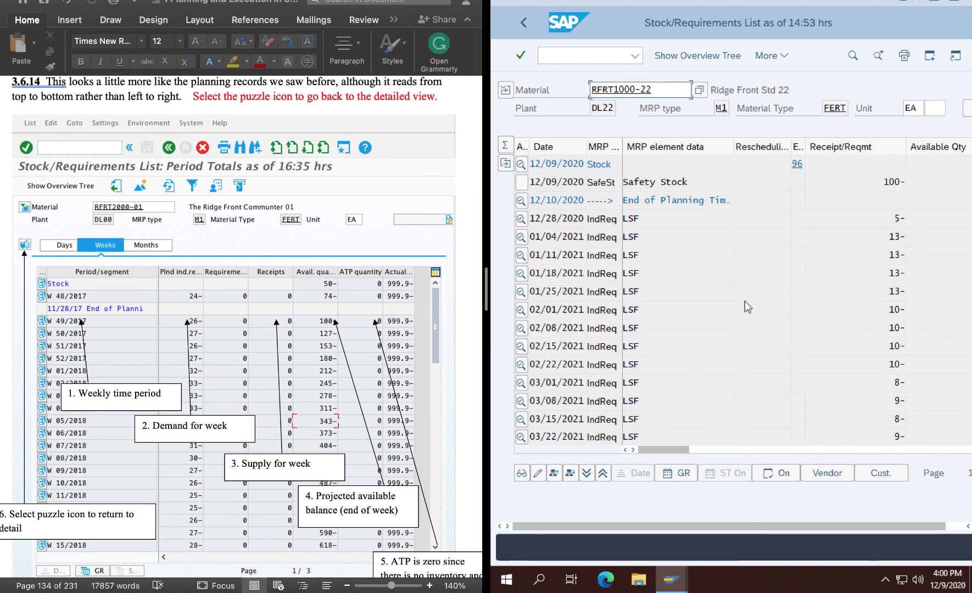
{"action": "scroll", "coordinate": [249, 467], "scroll_direction": "down", "scroll_amount": 6}
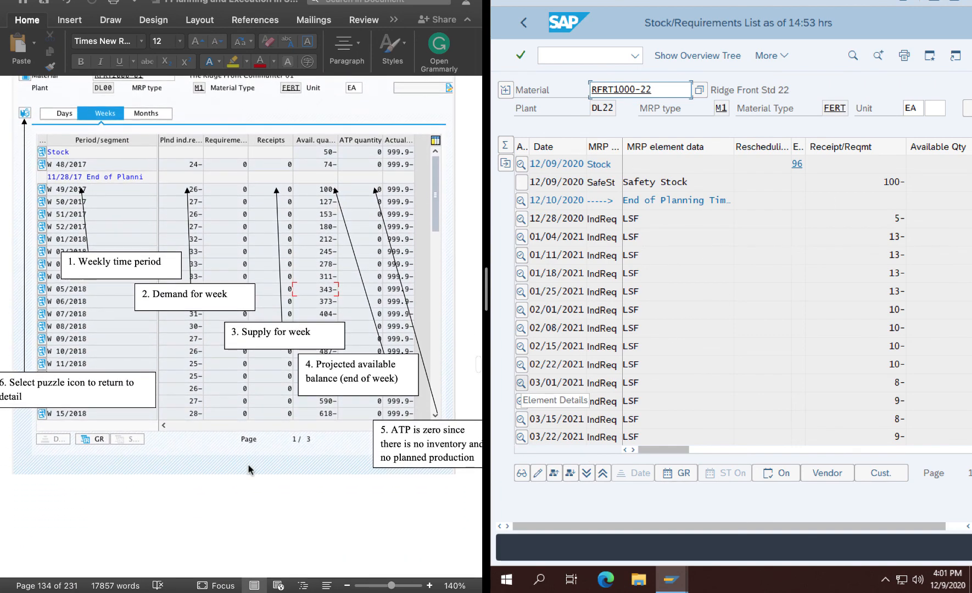
{"action": "scroll", "coordinate": [248, 465], "scroll_direction": "down", "scroll_amount": 5}
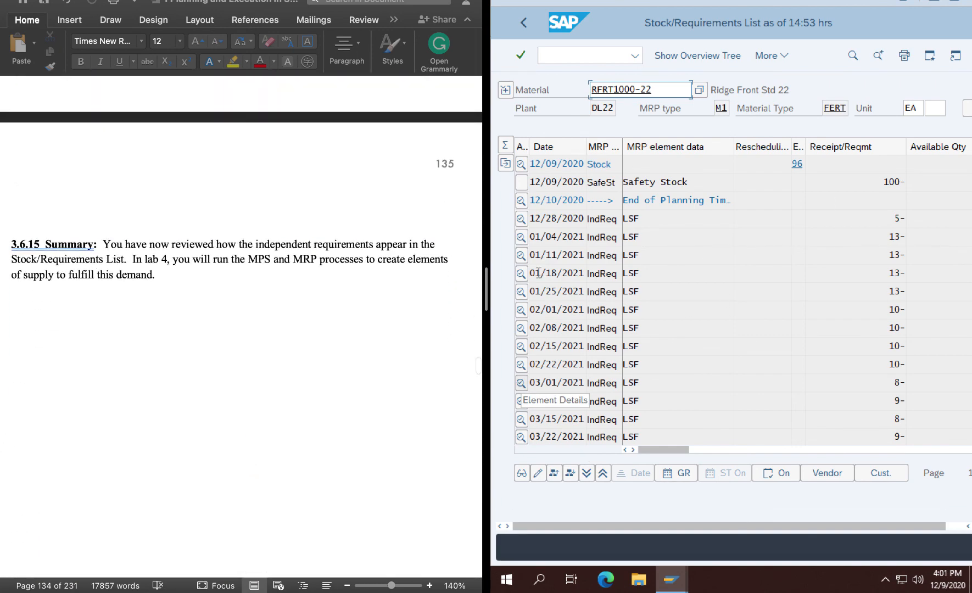